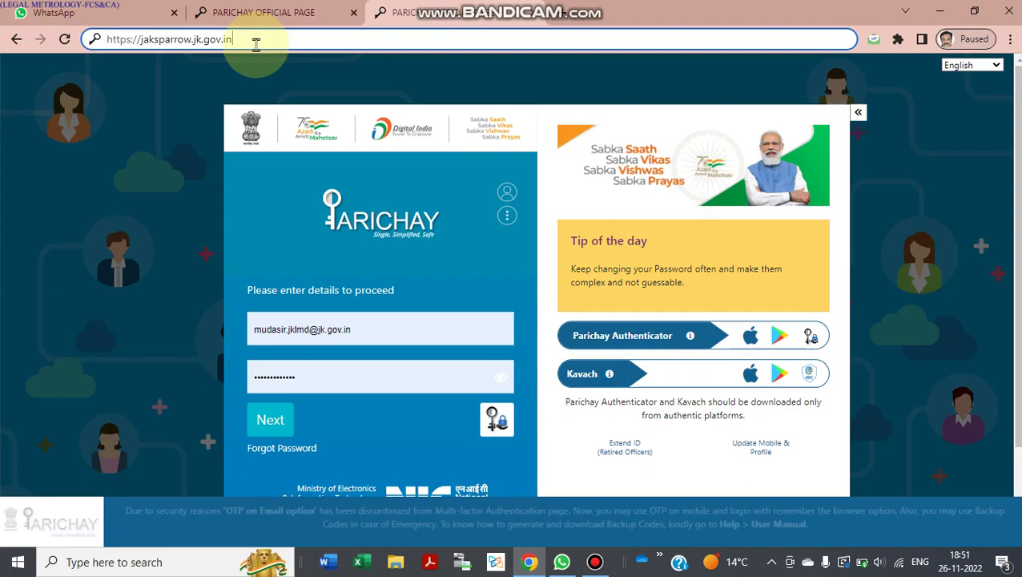
Load the SPARROW address to reach the Parichay login page with saved credentials filled in.
key(Return)
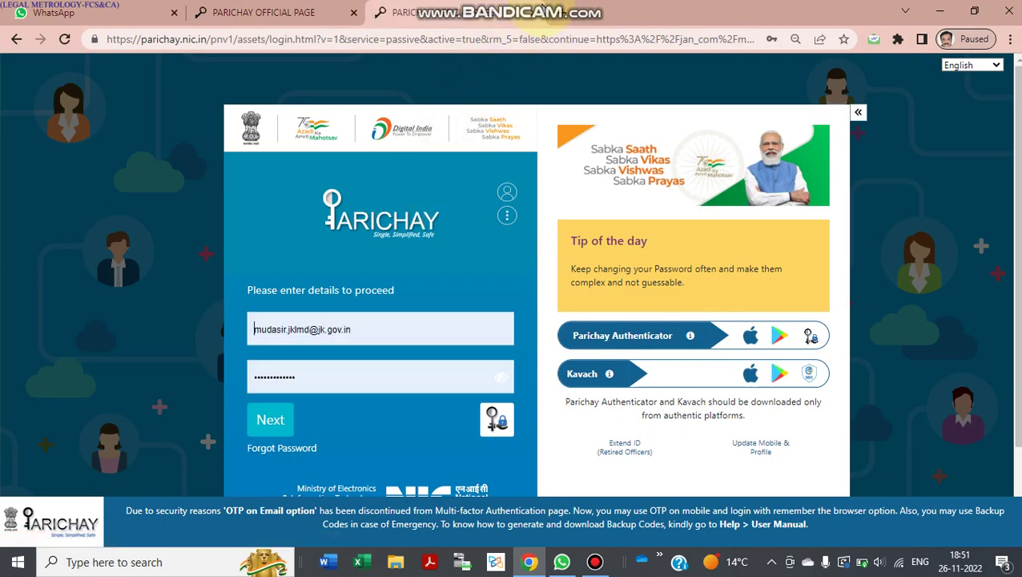
Close the duplicate Parichay tab and scroll down the sign-in page.
click(534, 12)
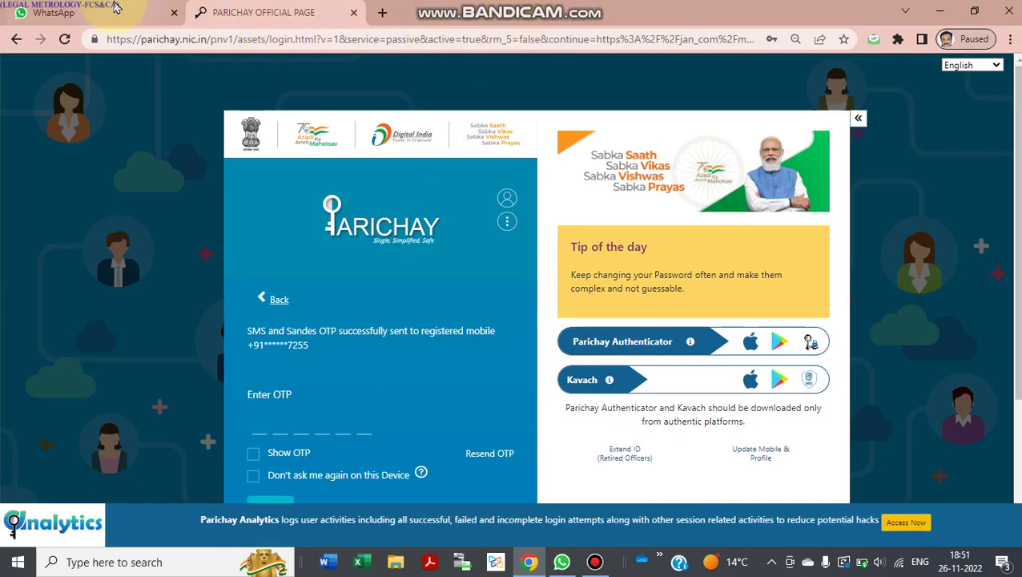
click(364, 204)
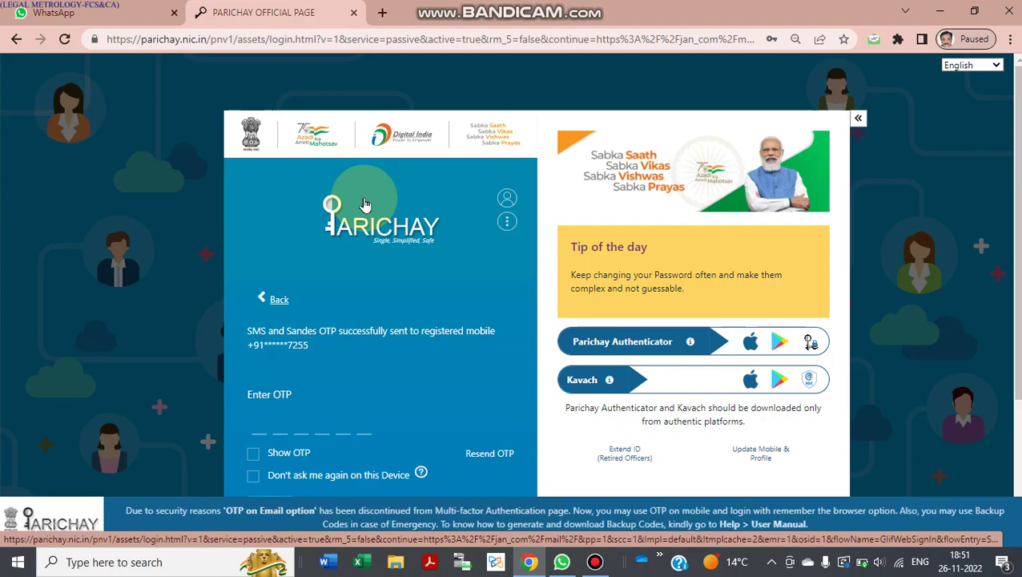
scroll(303, 395, down, 3)
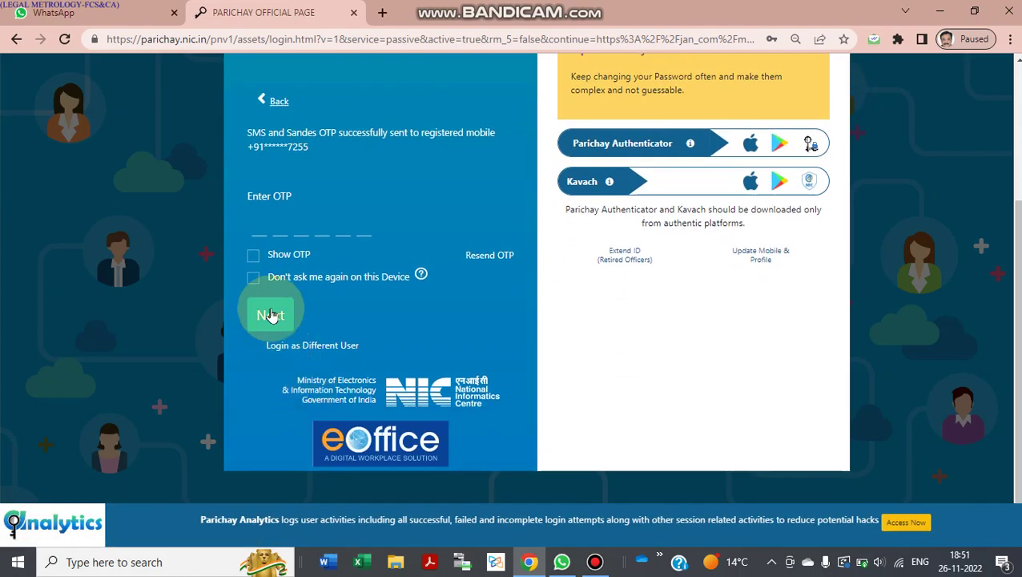
Tick Show OTP and Don't ask me again, enter the mobile OTP and submit it.
click(289, 257)
click(271, 280)
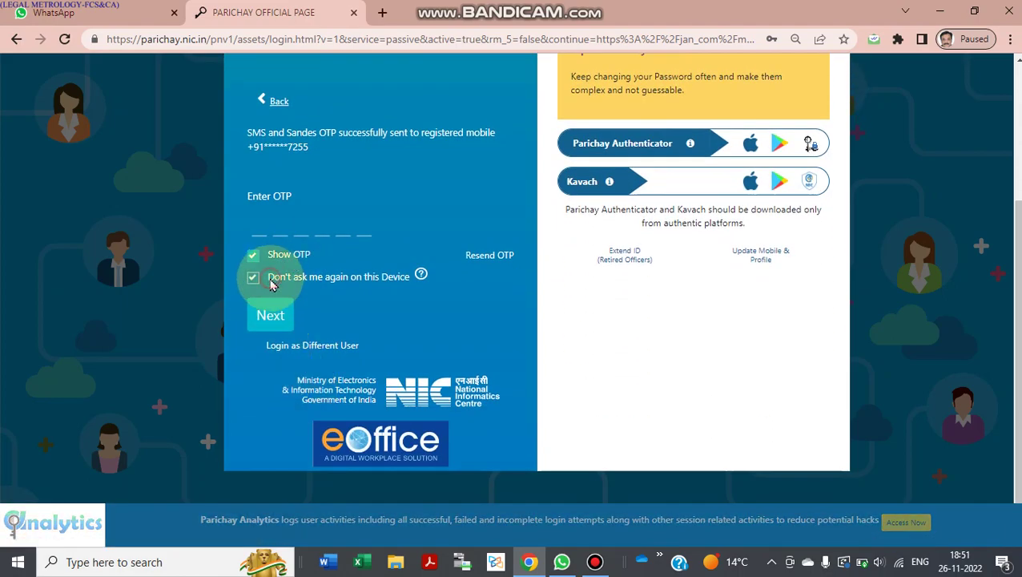
click(594, 562)
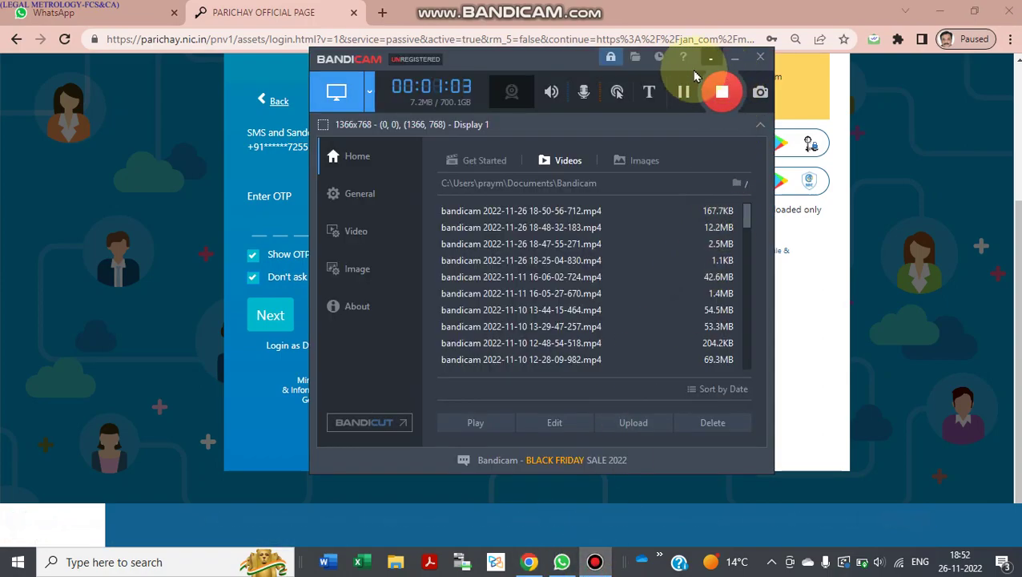
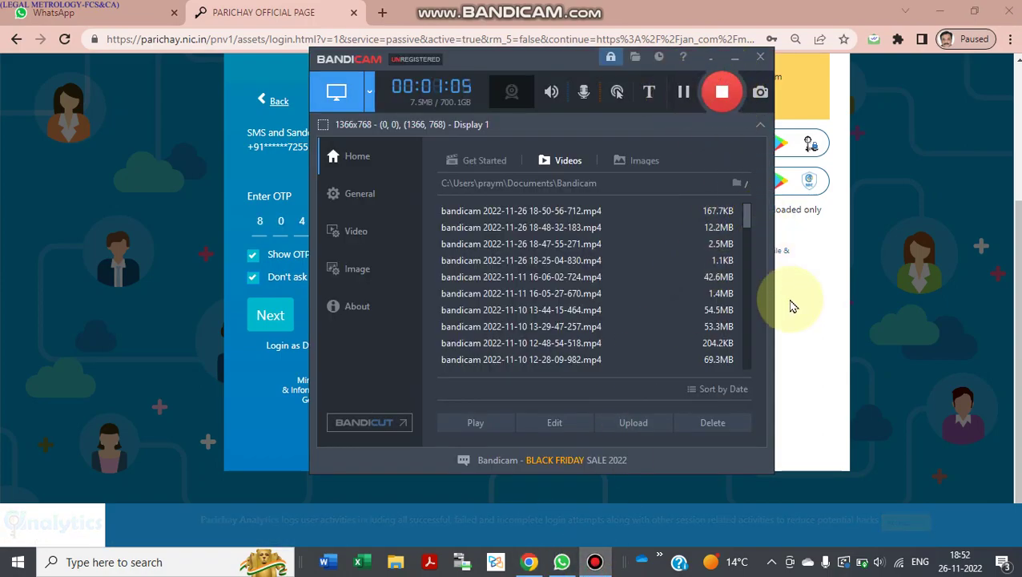
click(801, 299)
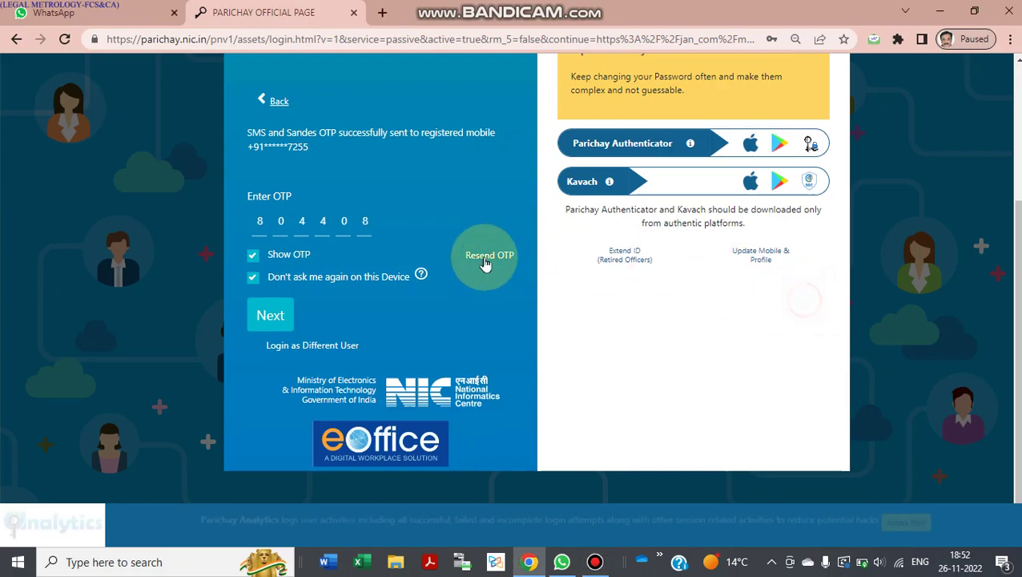
click(270, 317)
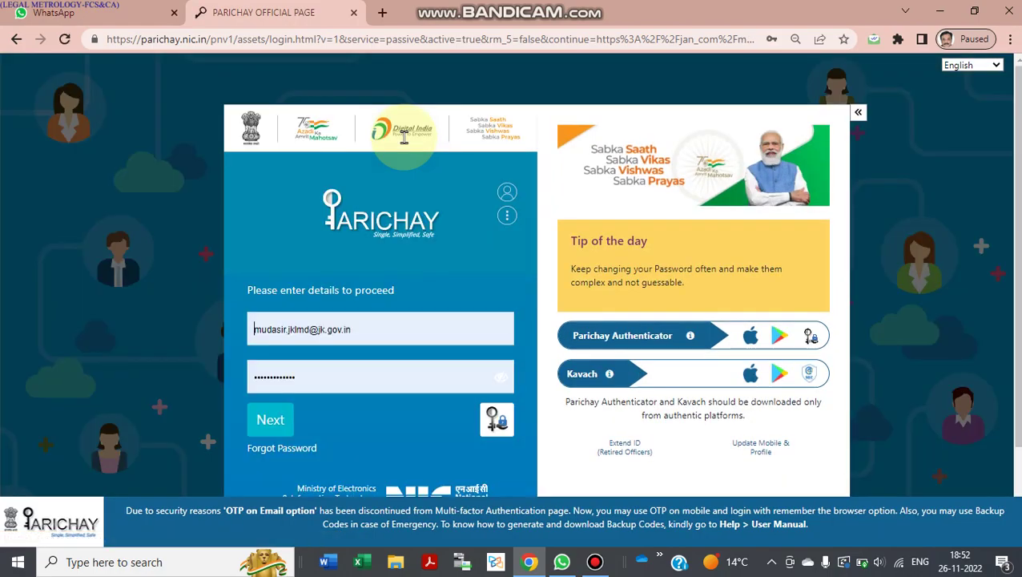
Switch the sign-in to the other saved account, retype its password, then close the Parichay tab.
triple_click(333, 328)
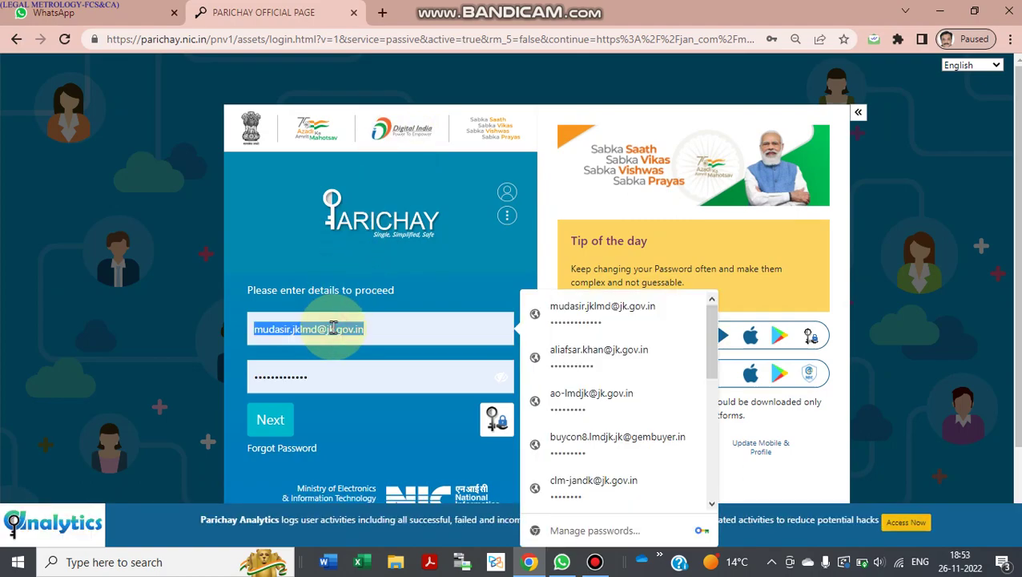
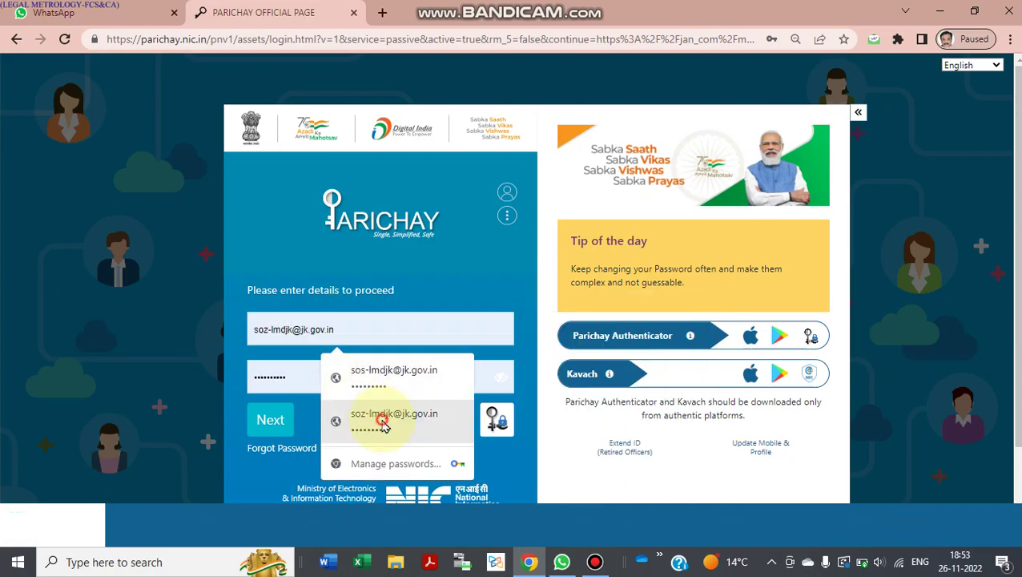
click(384, 427)
double_click(275, 377)
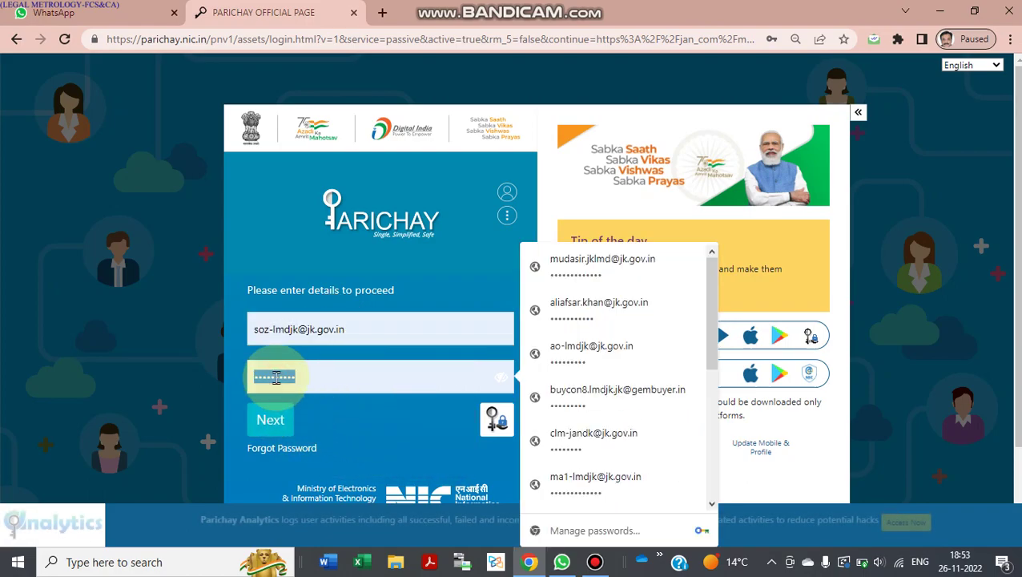
text(*****)
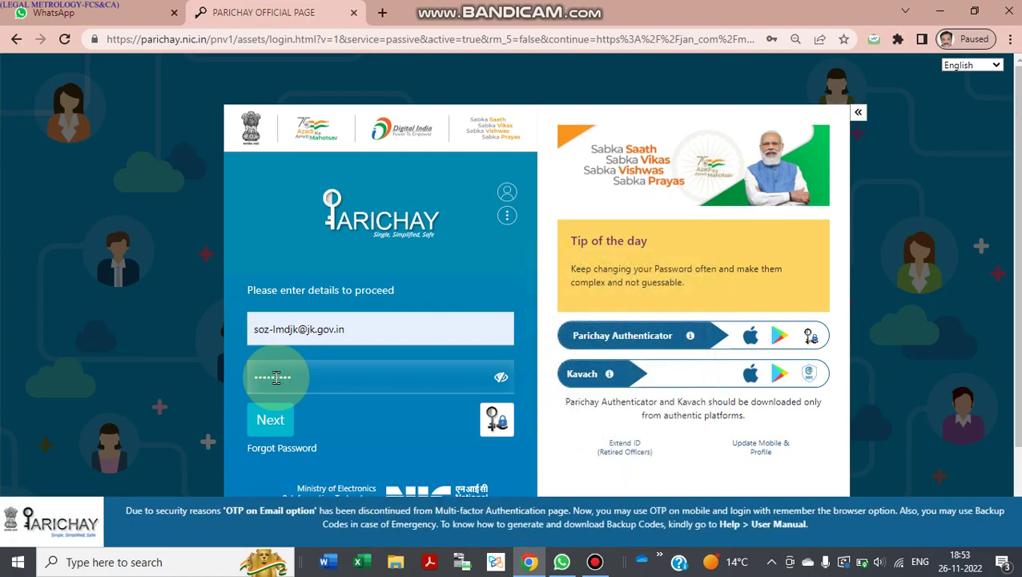
click(353, 13)
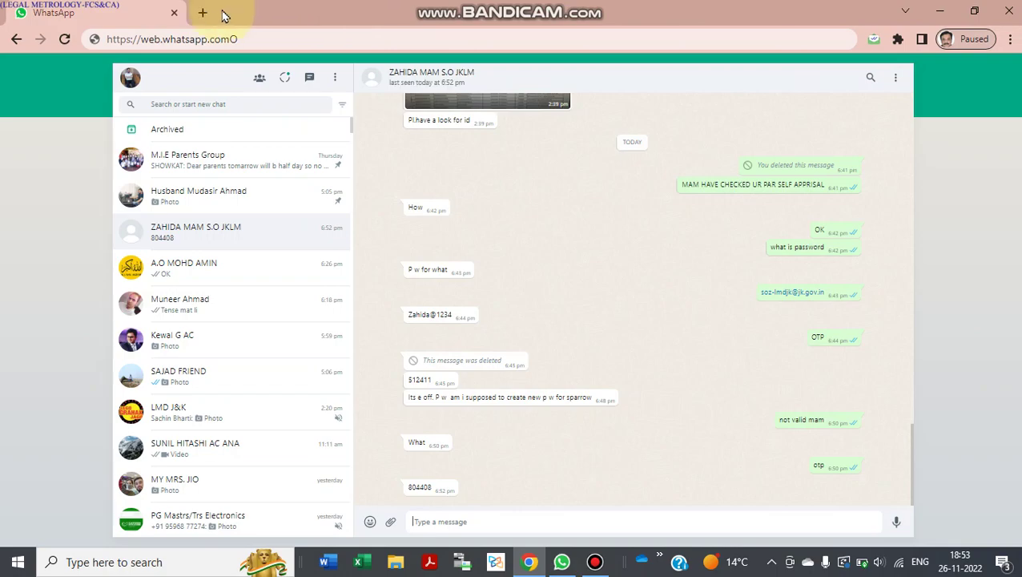
click(203, 13)
text(jak)
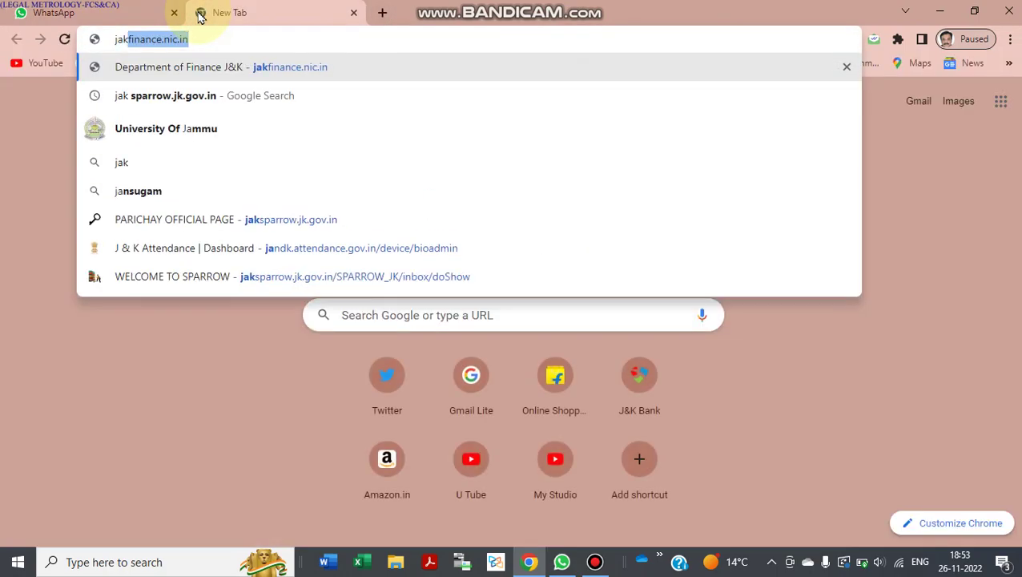
key(BackSpace)
key(BackSpace)
key(BackSpace)
key(BackSpace)
text(https://jaksparrow.jk.gov.in)
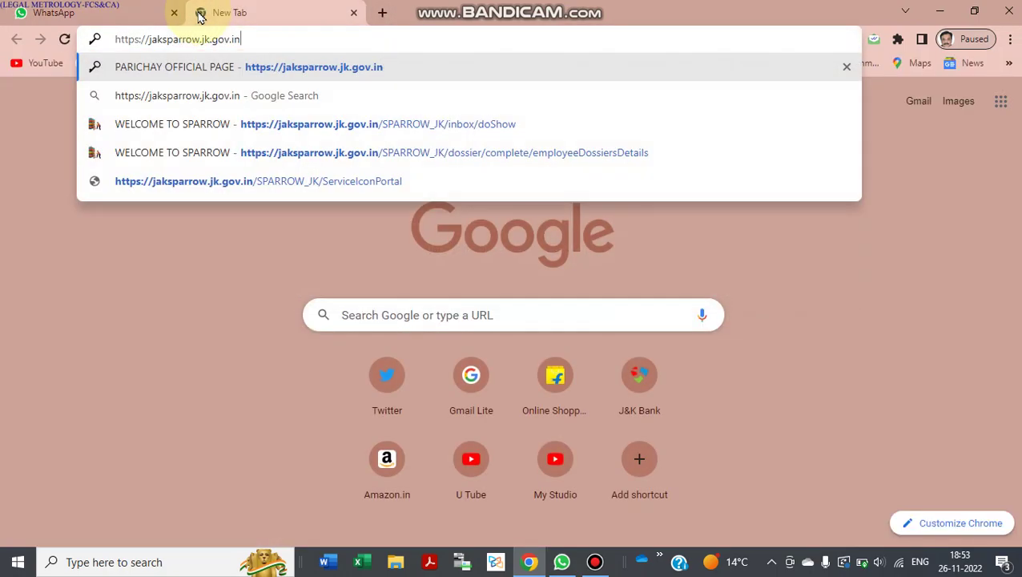
key(Return)
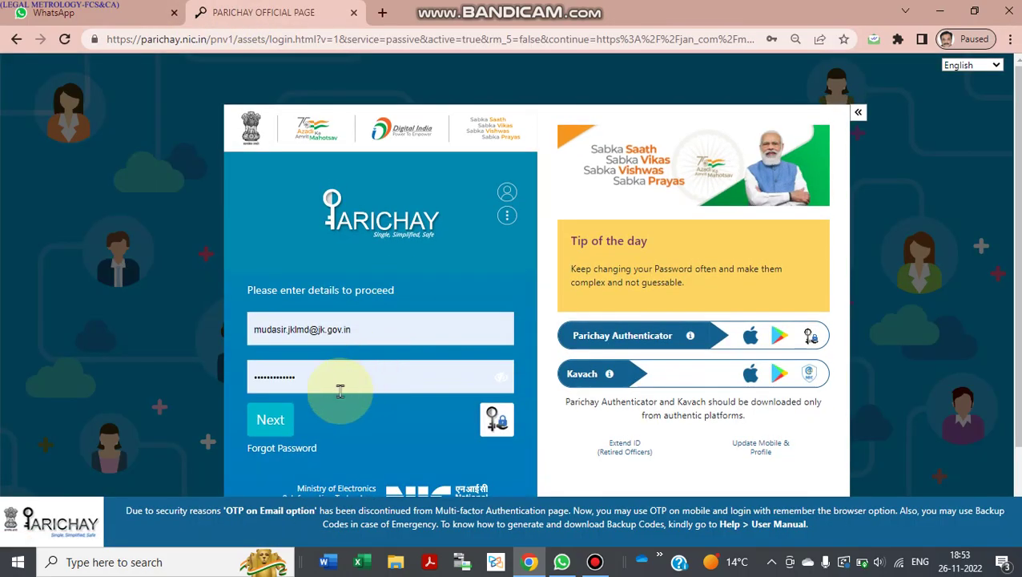
Sign in with the other saved account and a retyped password, reaching SPARROW's Select Service page.
triple_click(342, 340)
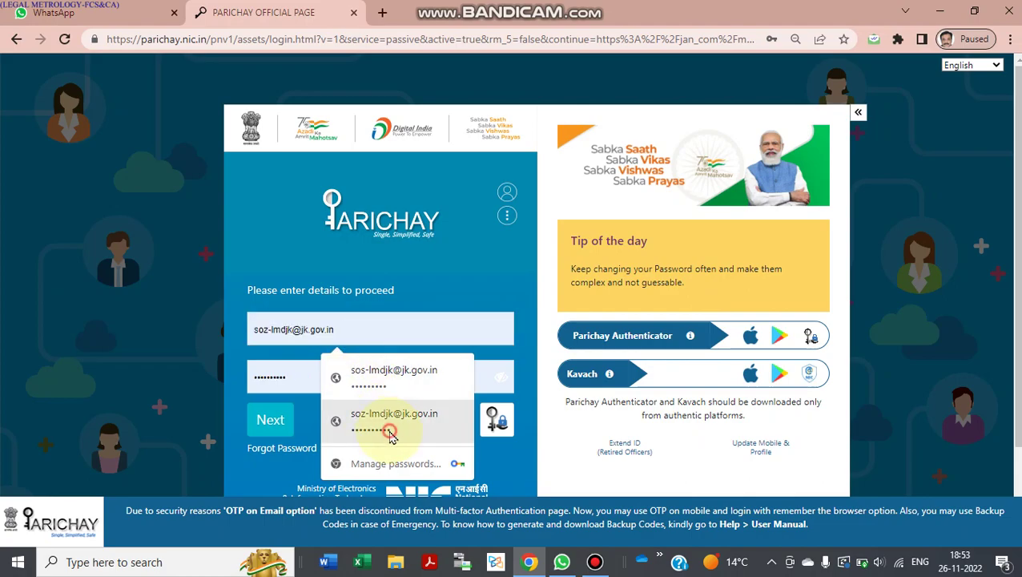
click(390, 433)
double_click(318, 377)
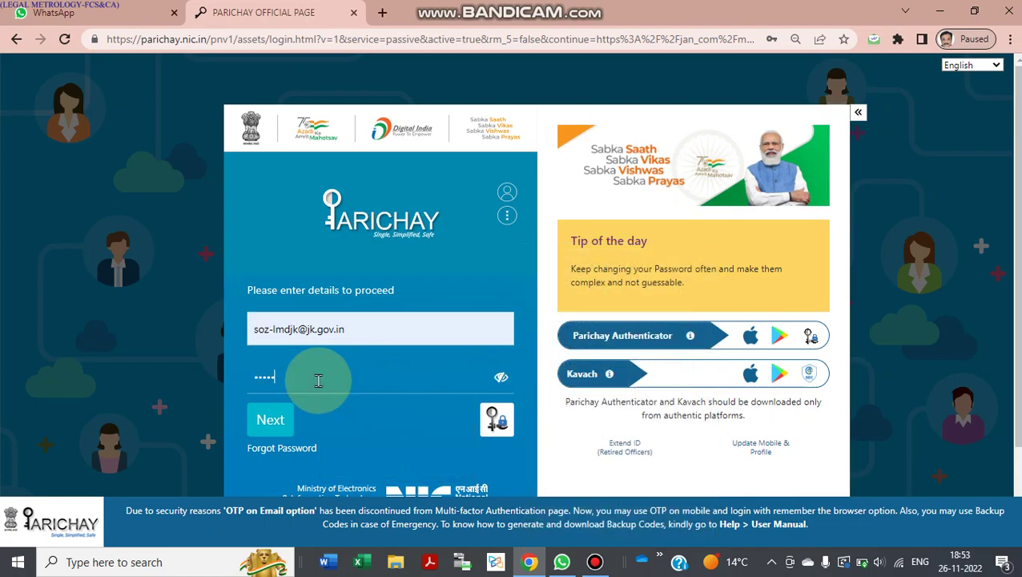
click(290, 422)
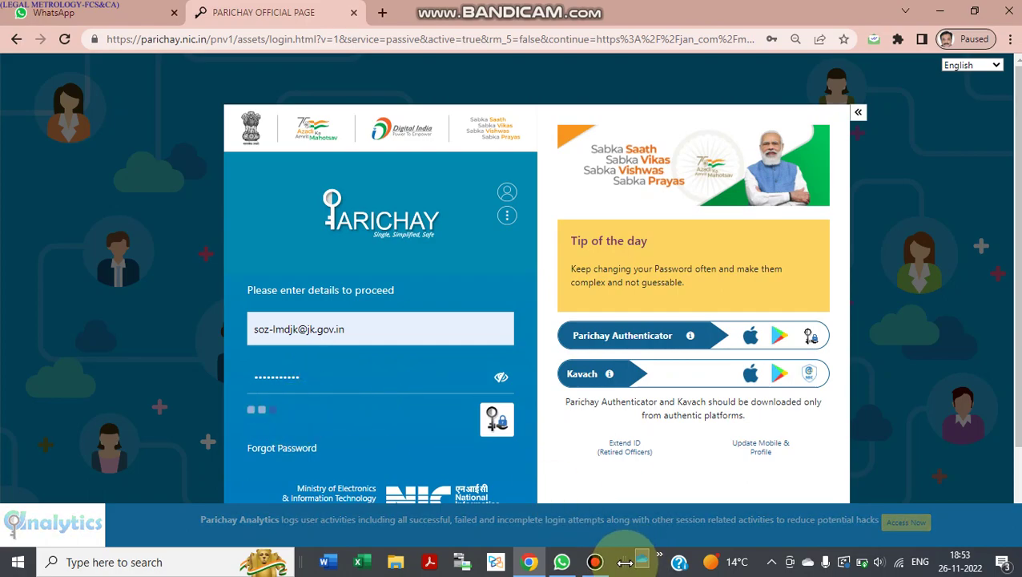
click(595, 562)
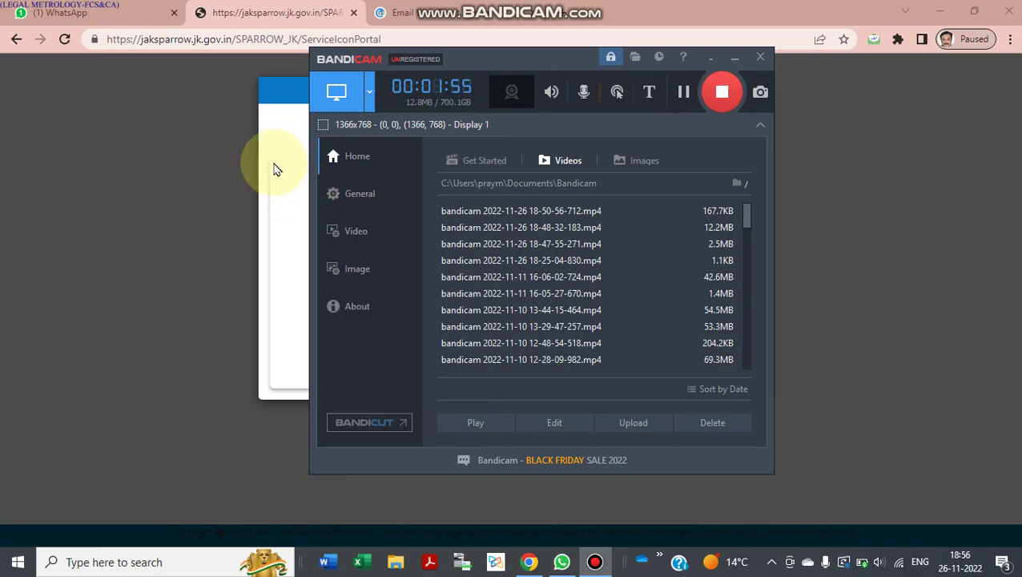
click(274, 166)
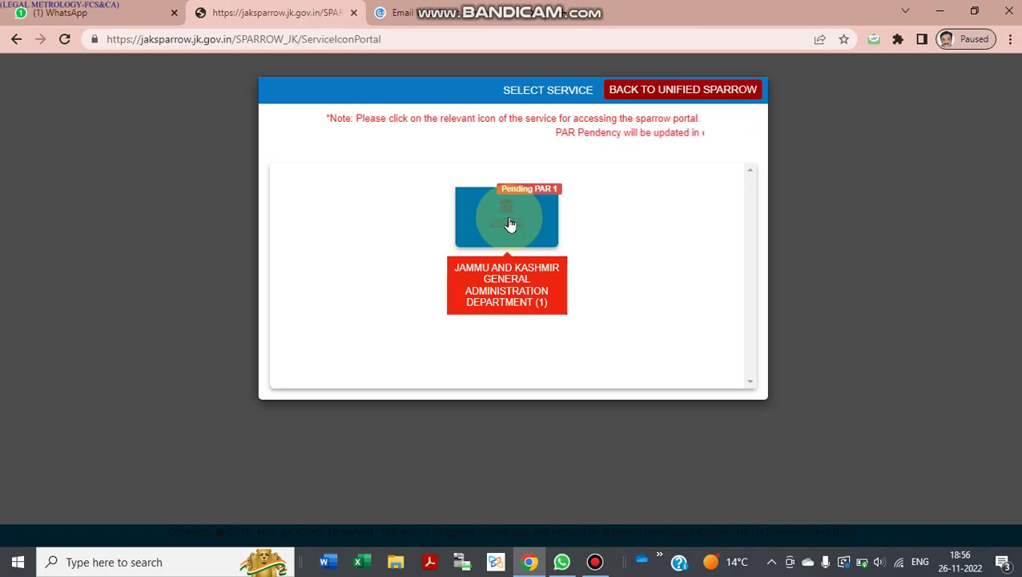
Choose the JKGAD General Administration Department service and confirm the redirect.
click(510, 225)
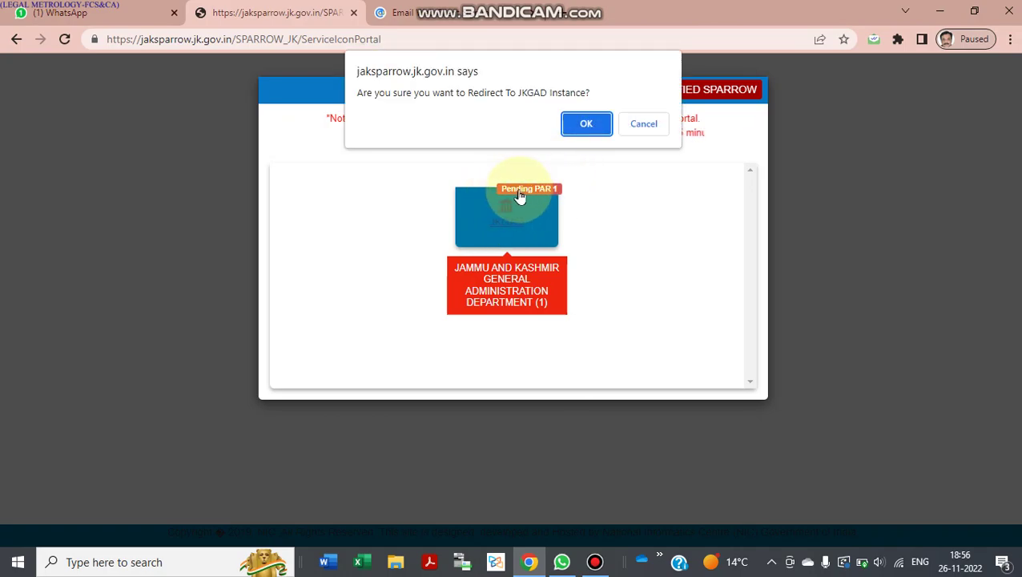
click(587, 125)
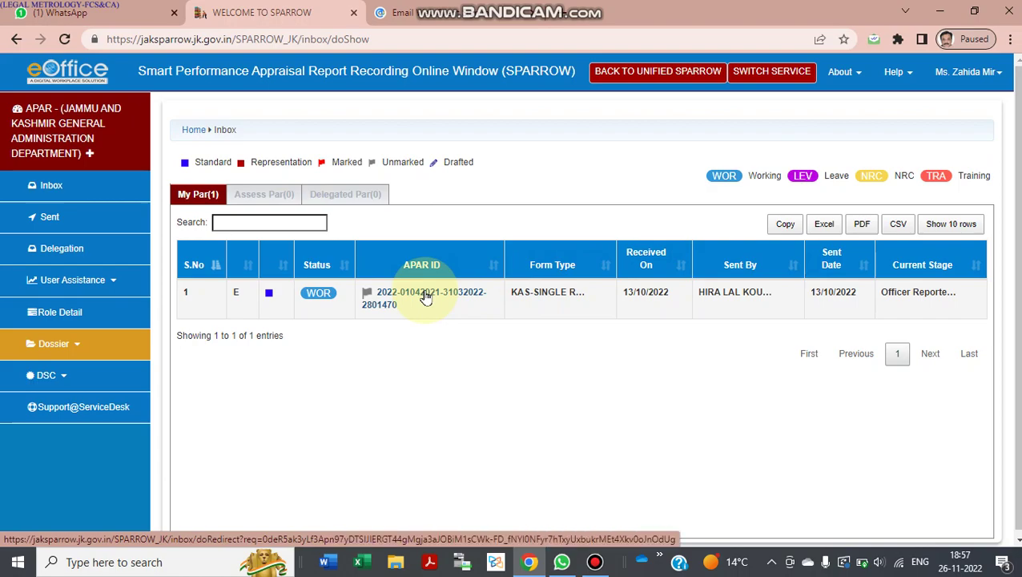
Open the pending APAR from the inbox and switch to its Self Appraisal tab.
click(448, 294)
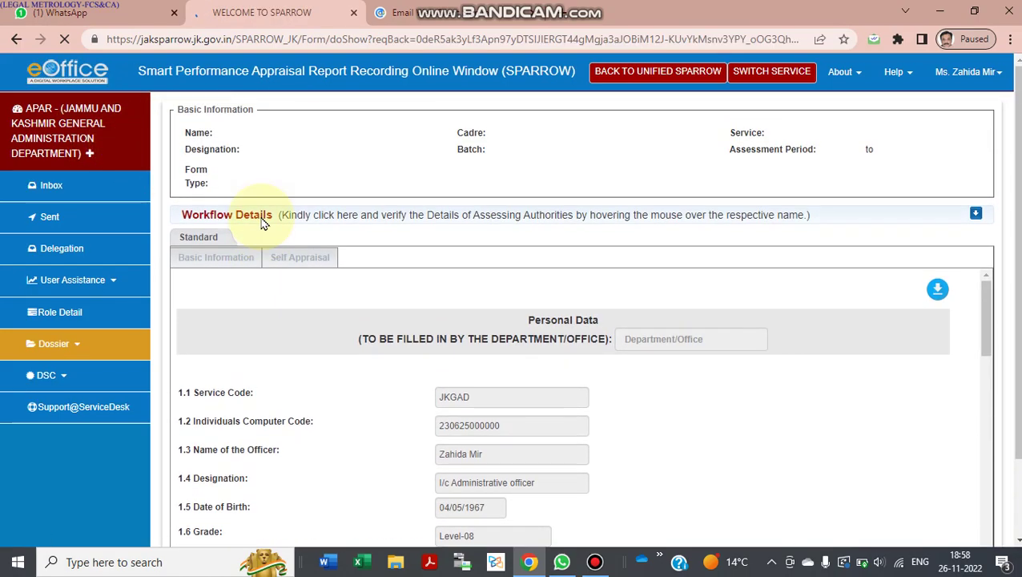
click(328, 252)
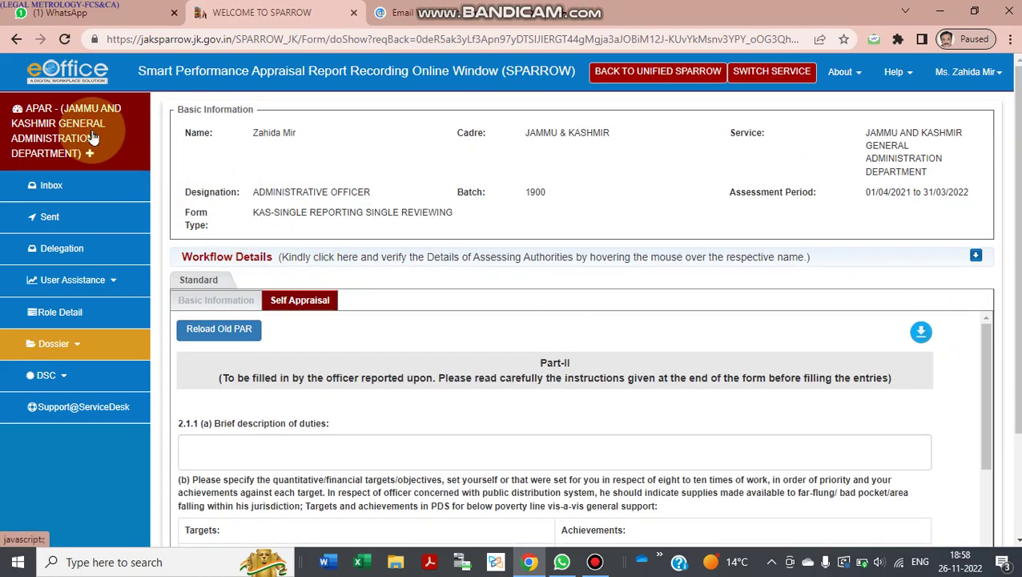
Return to the Inbox and reopen the listed 2021–2022 APAR.
click(68, 193)
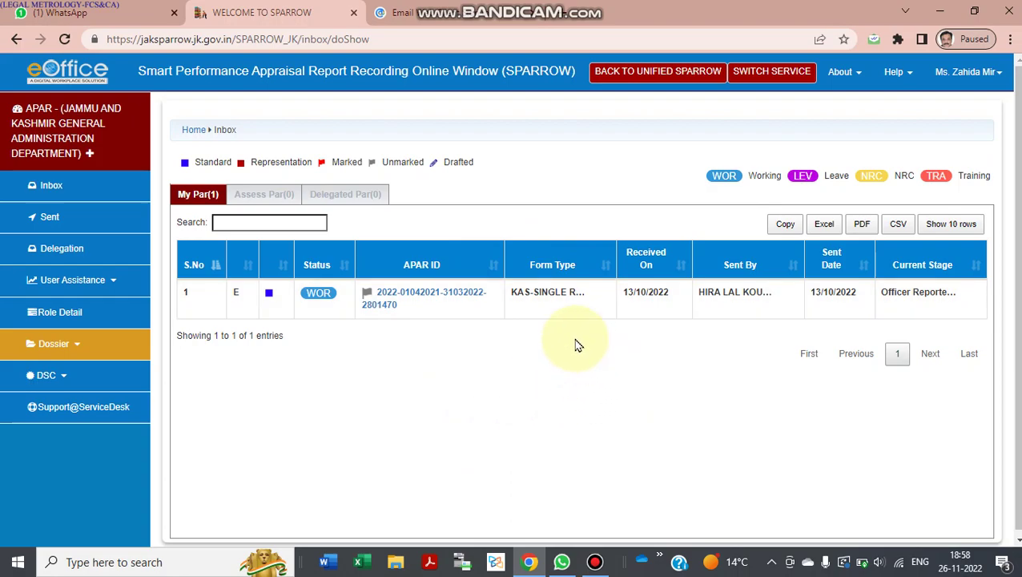
click(420, 296)
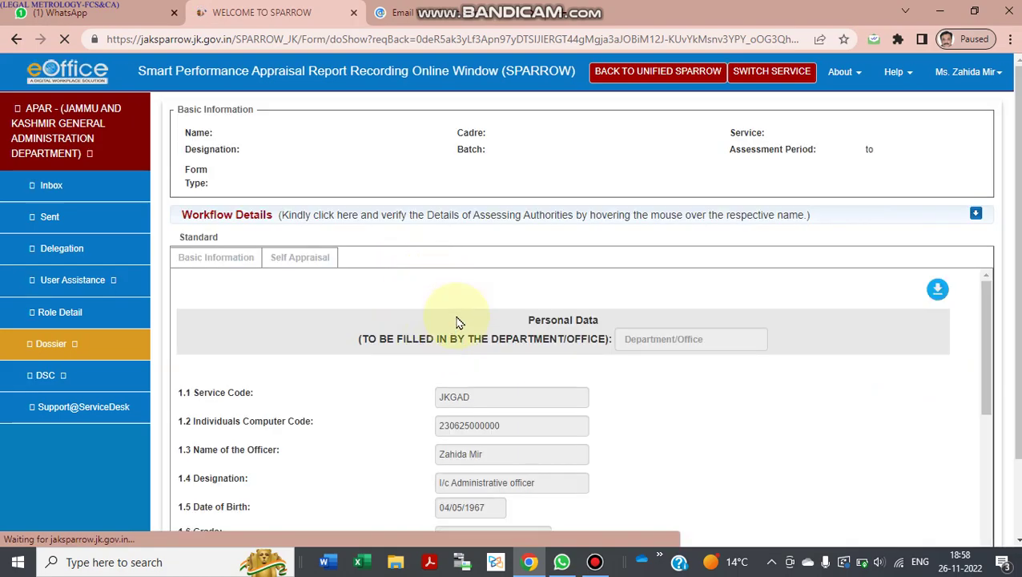
Scroll through the Self Appraisal tab and back up to the start of Part-II.
scroll(459, 322, down, 3)
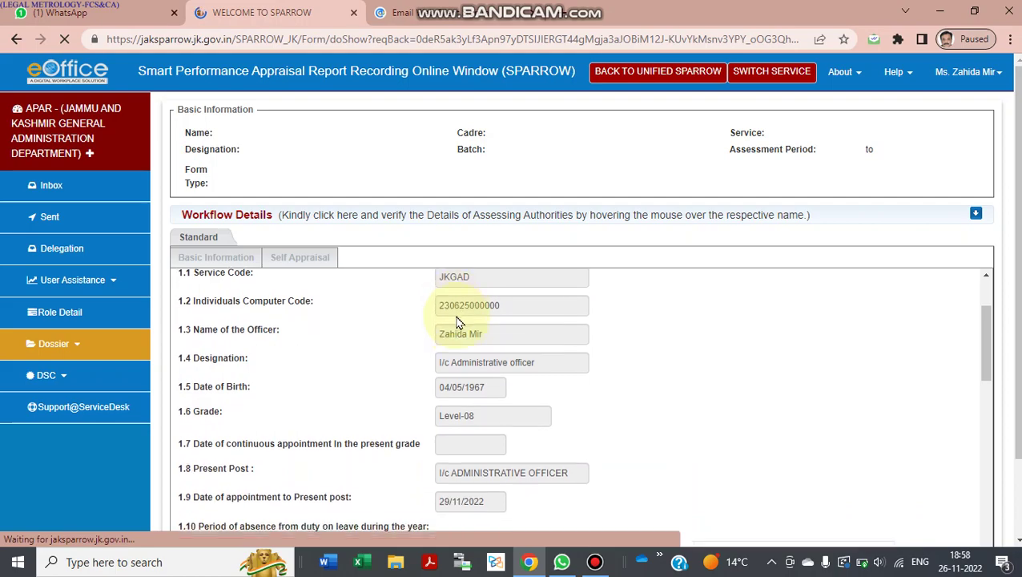
scroll(484, 237, down, 1)
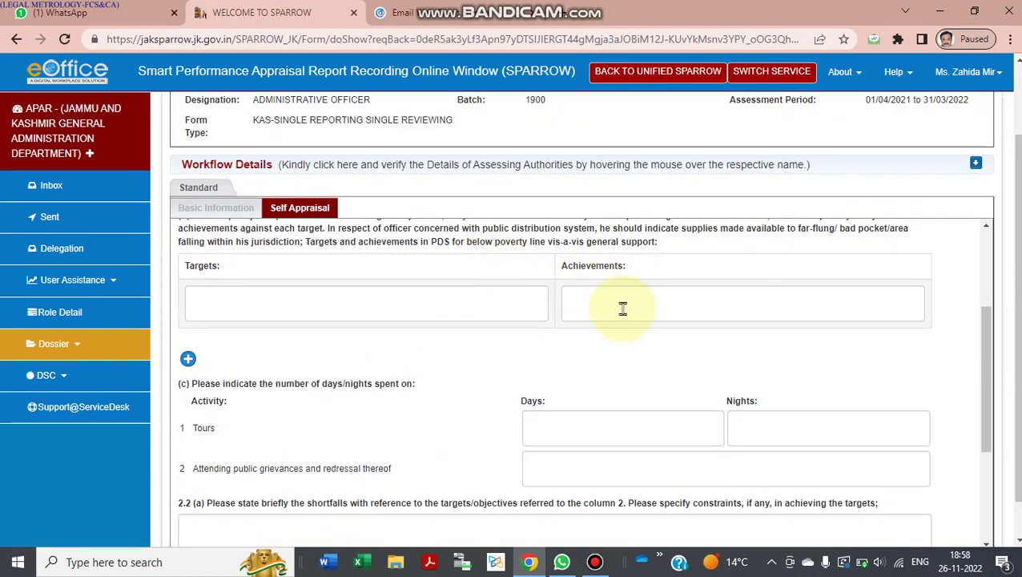
scroll(523, 399, down, 3)
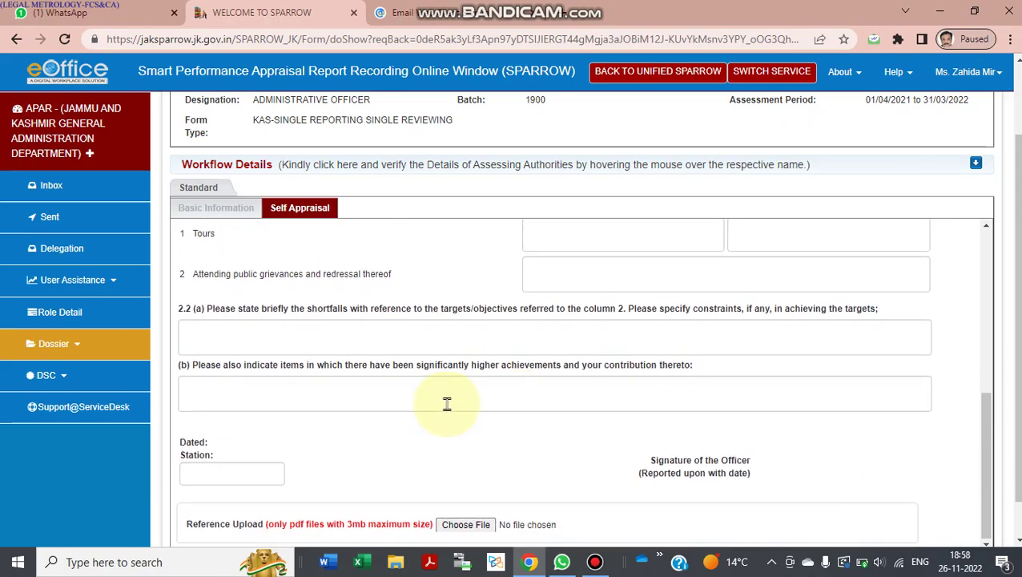
scroll(447, 404, up, 4)
scroll(533, 359, up, 2)
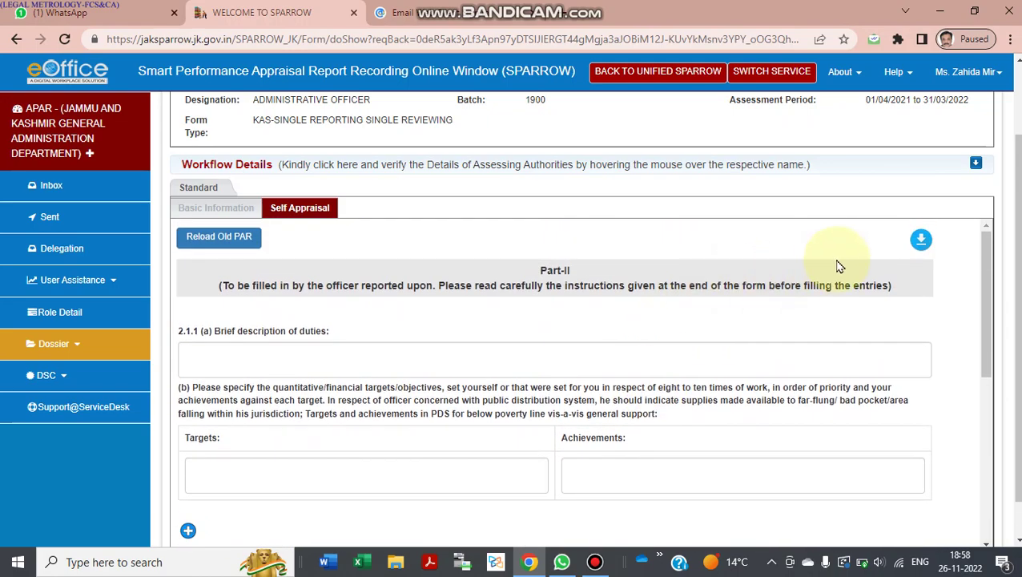
click(702, 347)
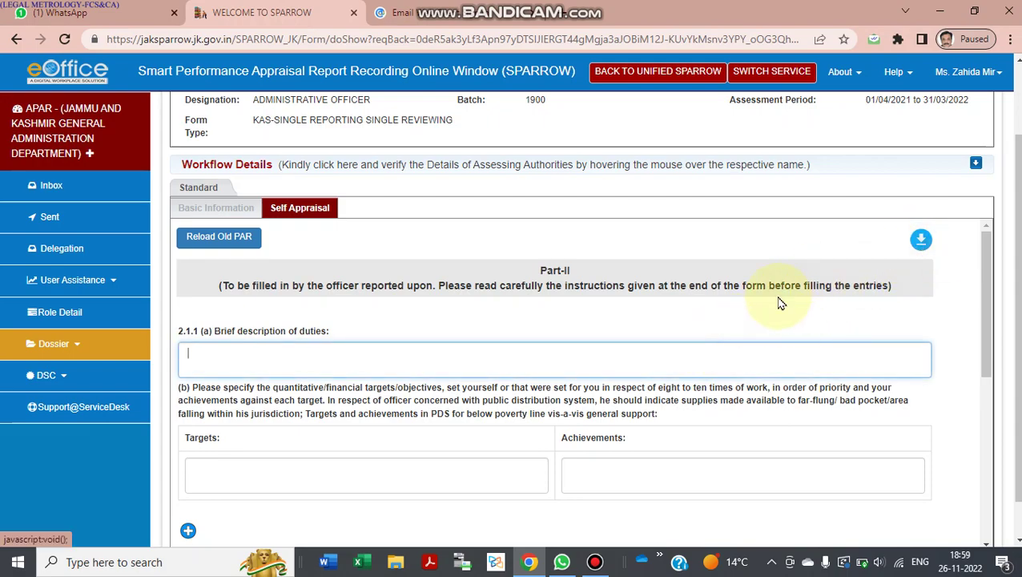
scroll(778, 303, up, 1)
scroll(782, 303, down, 1)
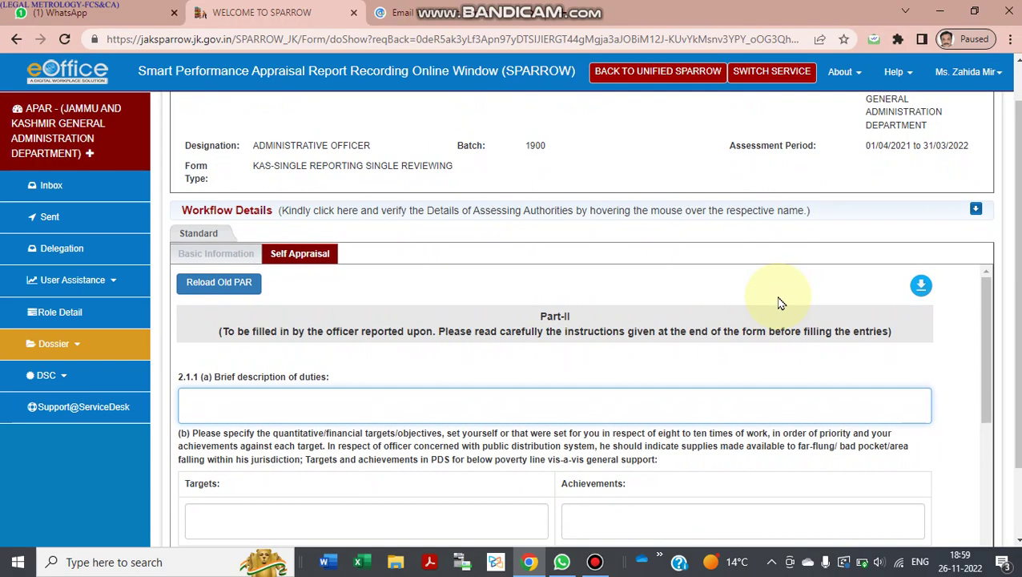
scroll(782, 303, down, 2)
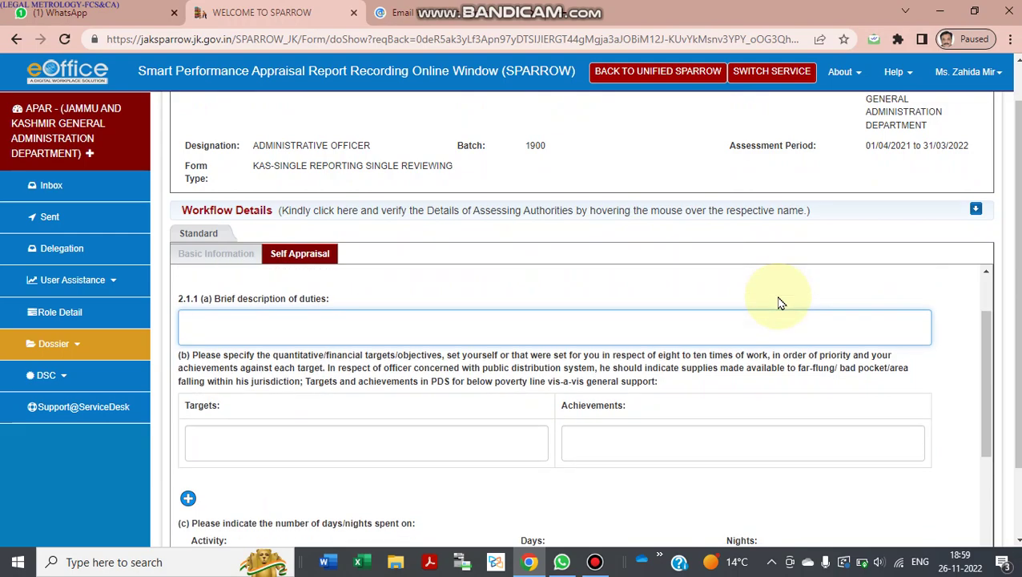
click(516, 444)
click(612, 435)
scroll(612, 435, down, 5)
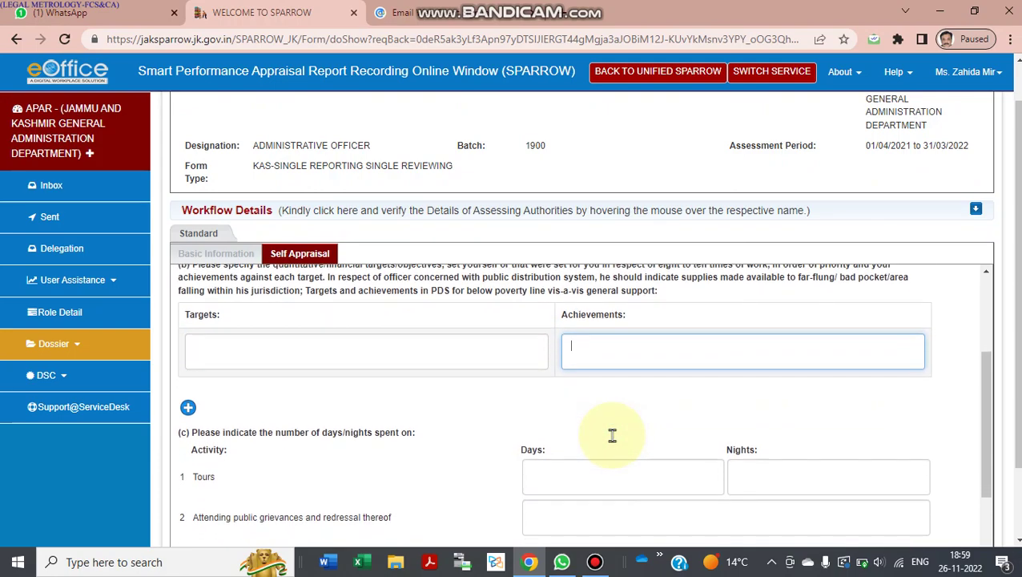
scroll(480, 434, down, 1)
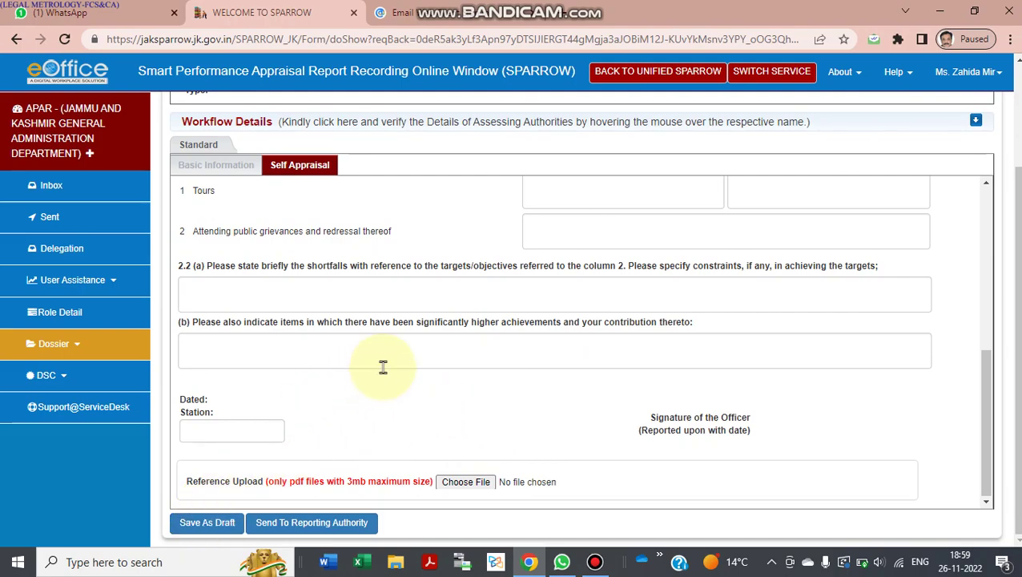
scroll(361, 380, up, 1)
scroll(360, 380, up, 4)
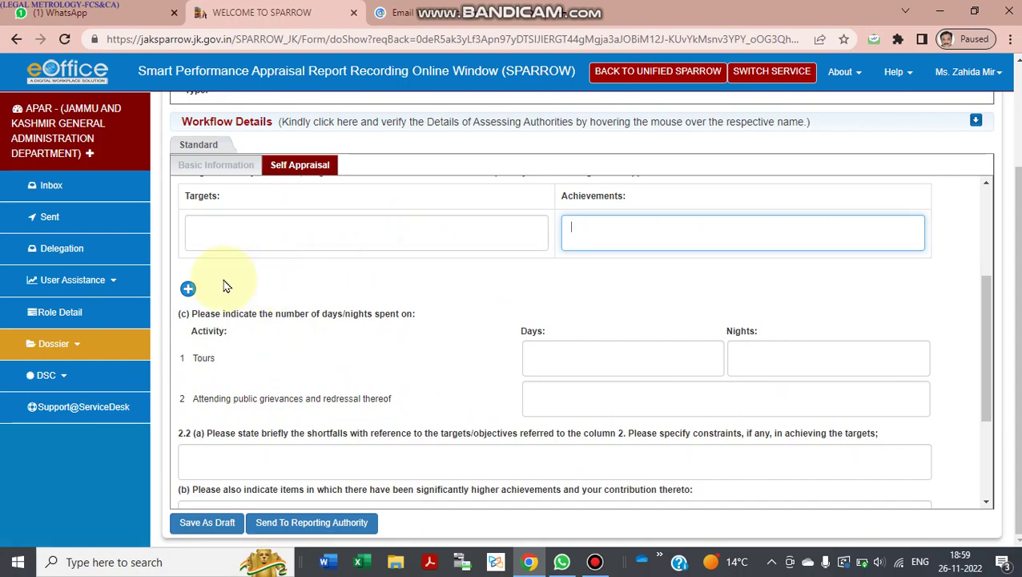
Add a second Targets/Achievements row, then review the shortfalls, higher-achievements and station fields.
click(188, 288)
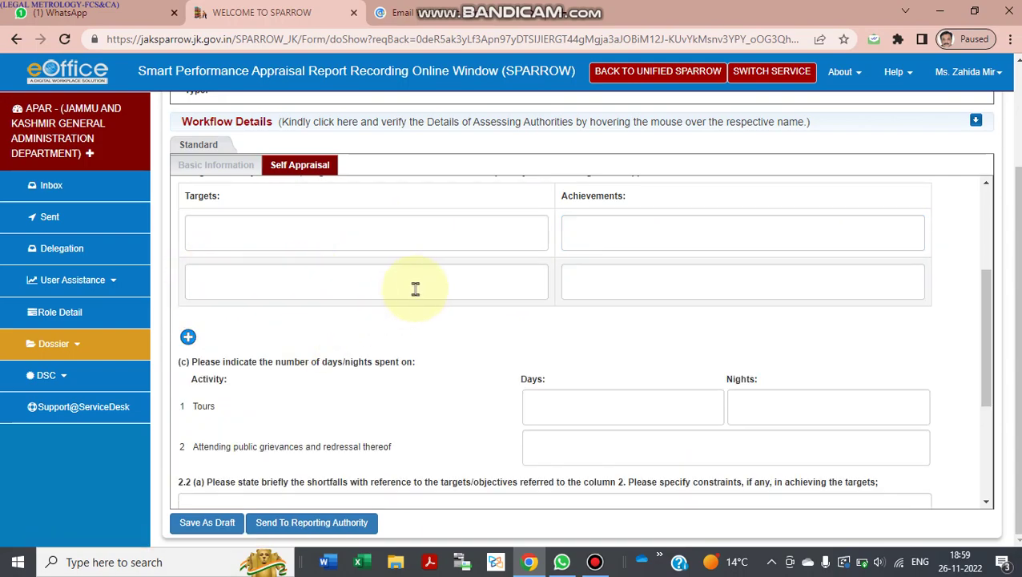
scroll(572, 331, up, 3)
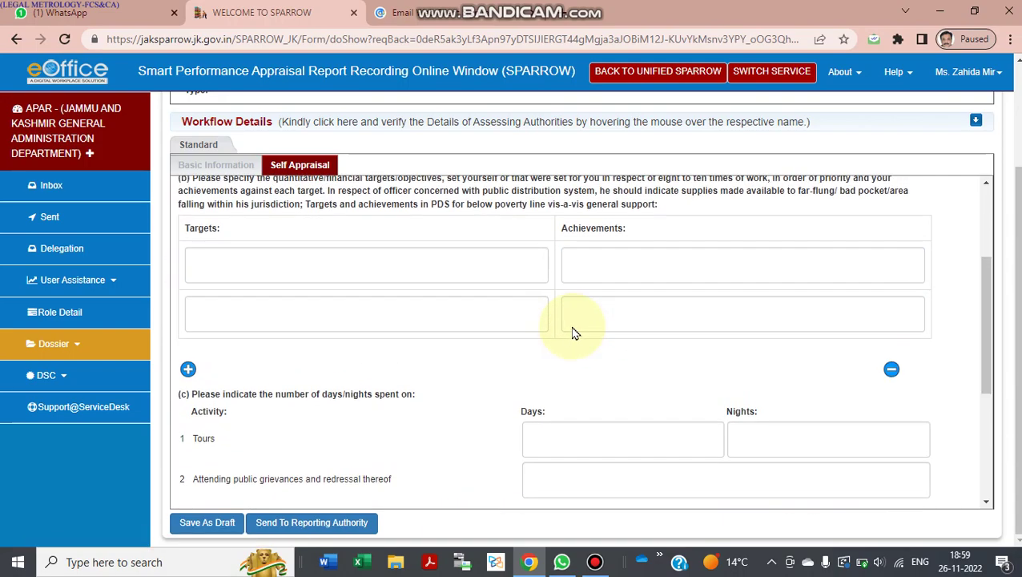
scroll(573, 331, down, 10)
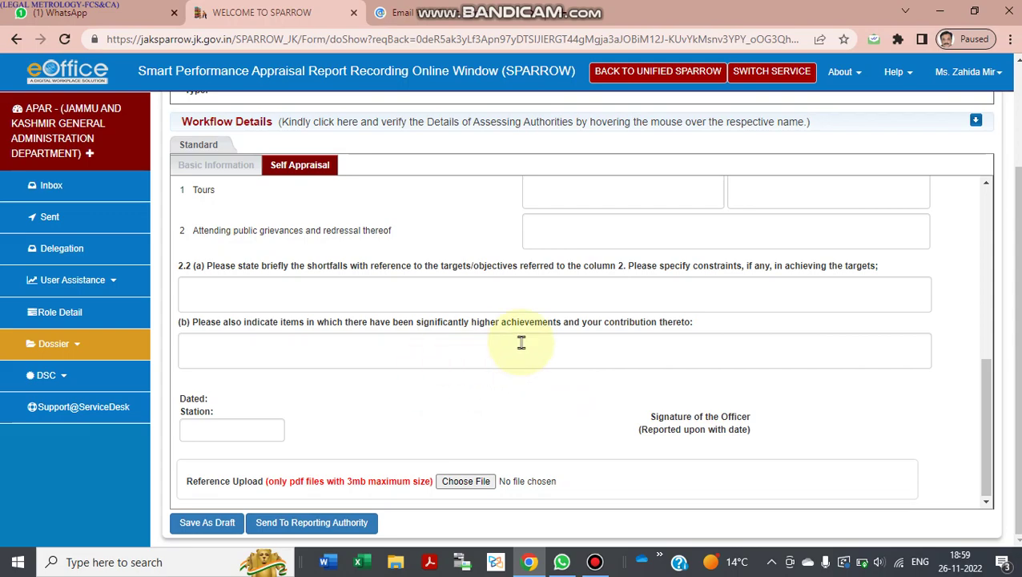
scroll(648, 261, up, 1)
scroll(647, 261, up, 1)
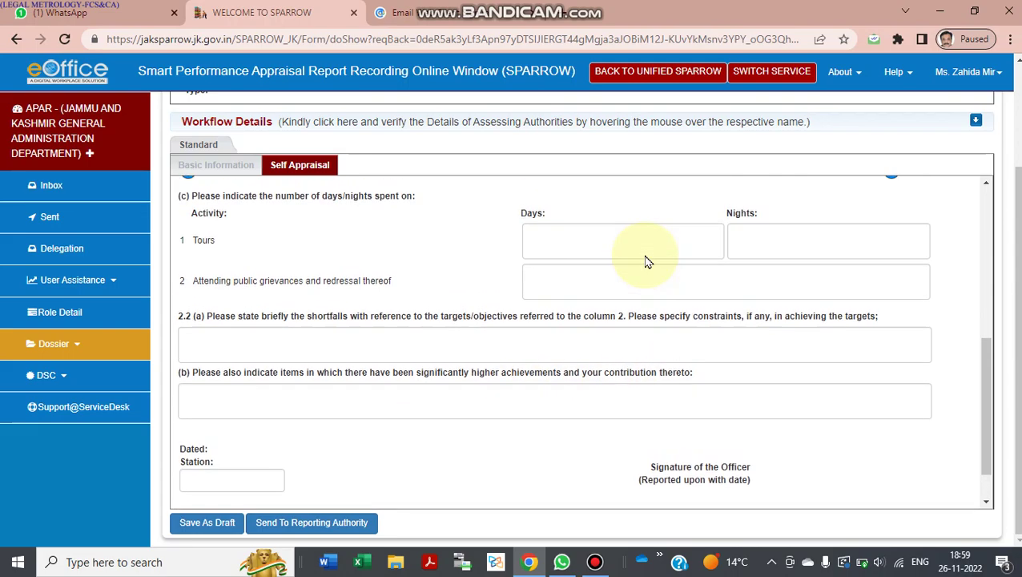
scroll(739, 354, down, 2)
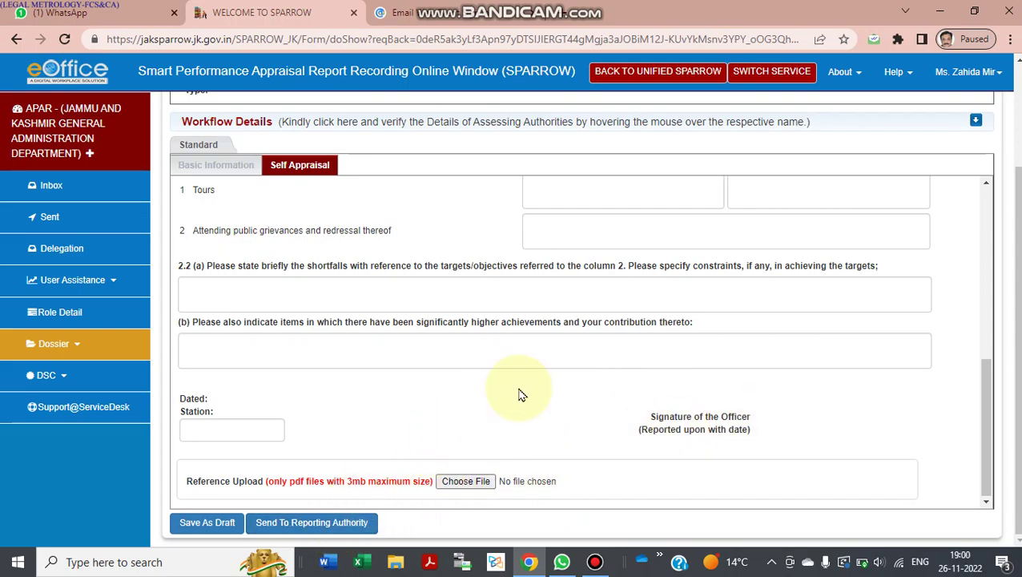
scroll(519, 394, up, 1)
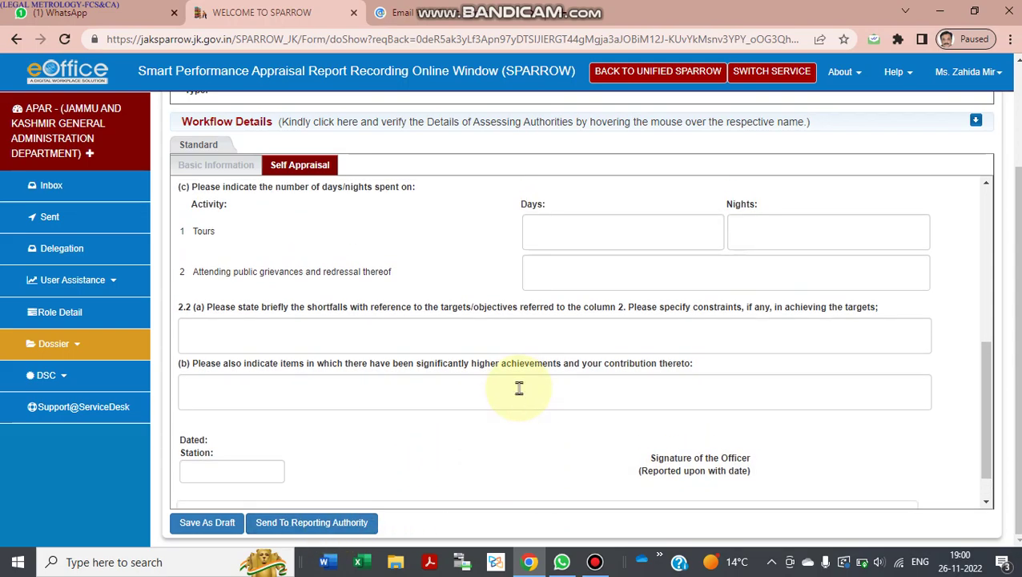
scroll(520, 388, up, 1)
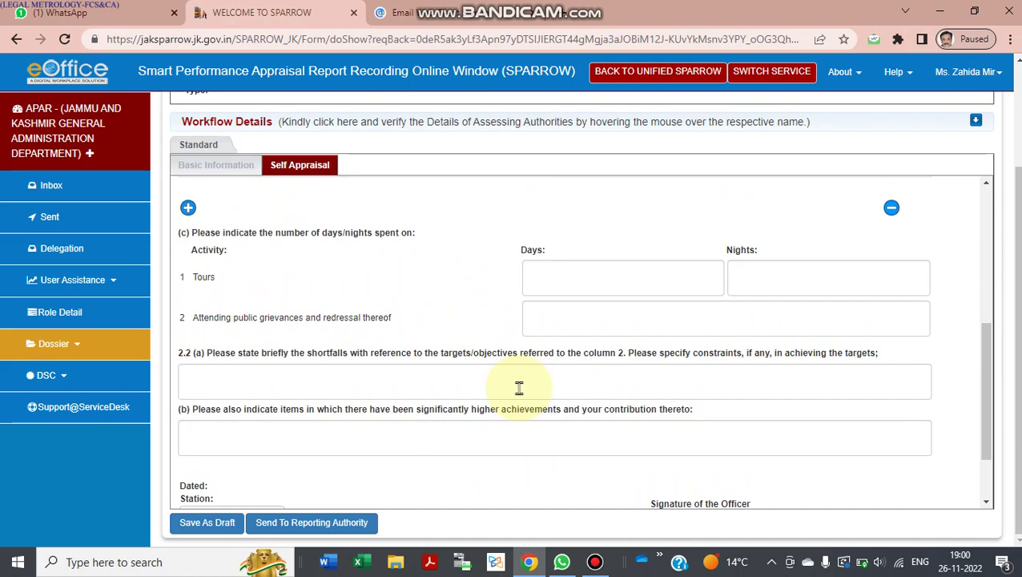
scroll(519, 388, down, 1)
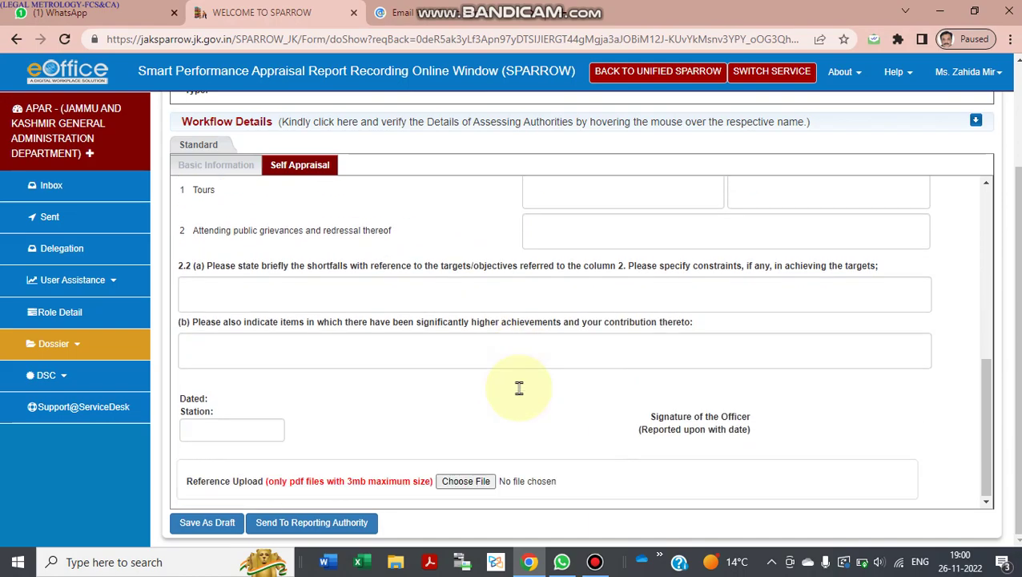
scroll(519, 388, up, 5)
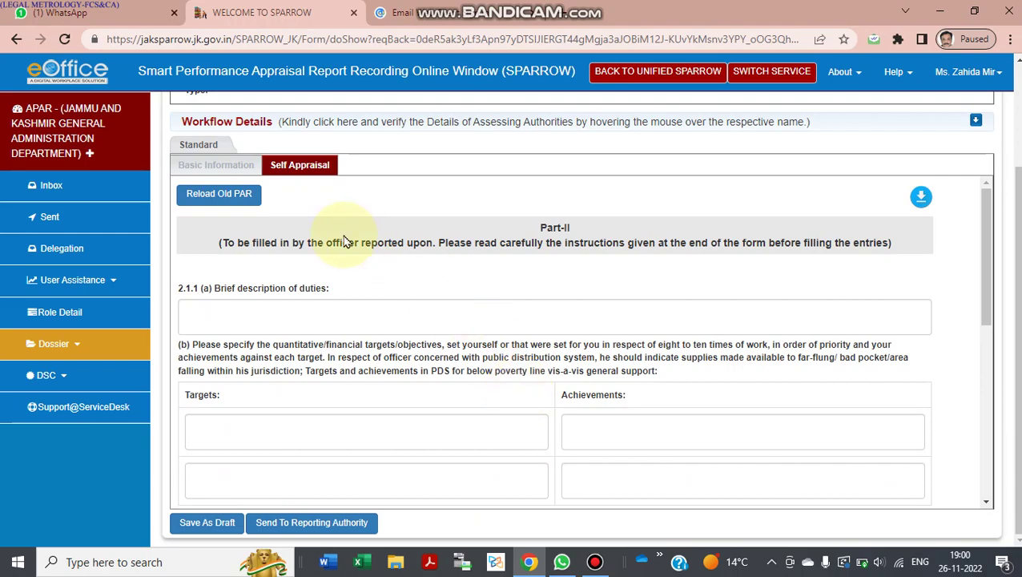
Leave the APAR form and go back to the Inbox.
click(90, 189)
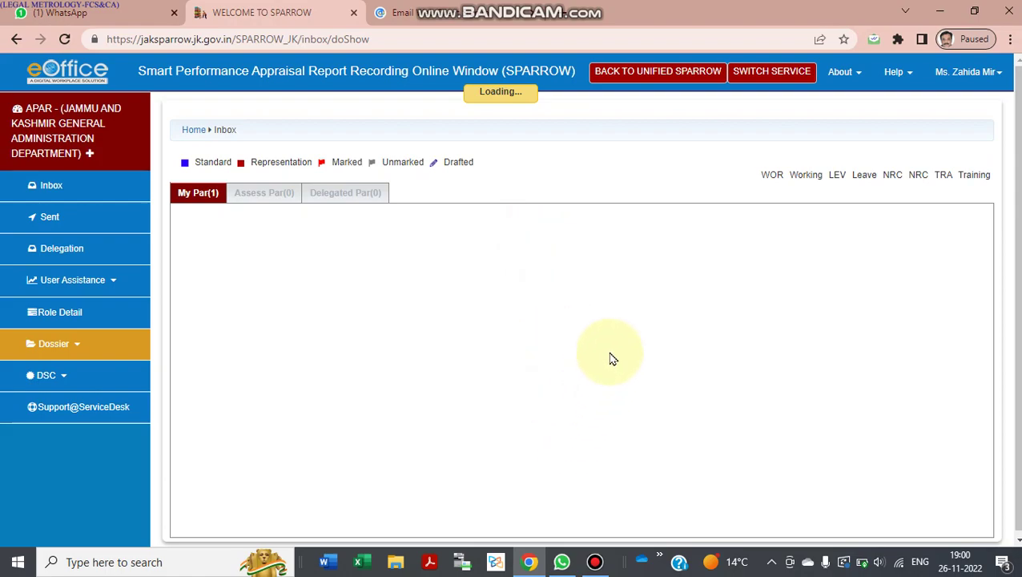
Check the loaded My Par list: one KAS-SINGLE APAR at the Officer Reported Upon stage.
click(597, 563)
click(597, 563)
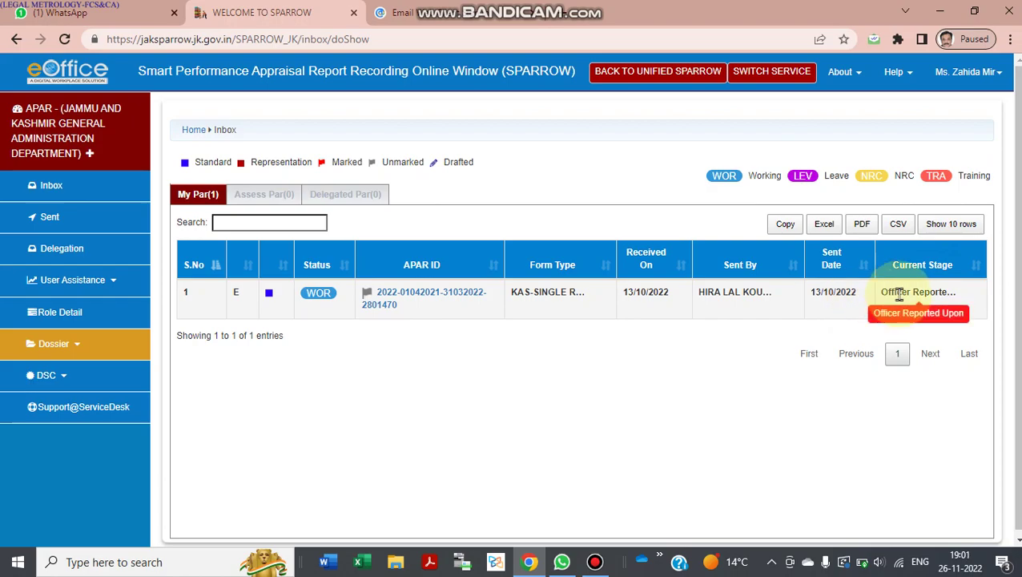
scroll(743, 310, down, 1)
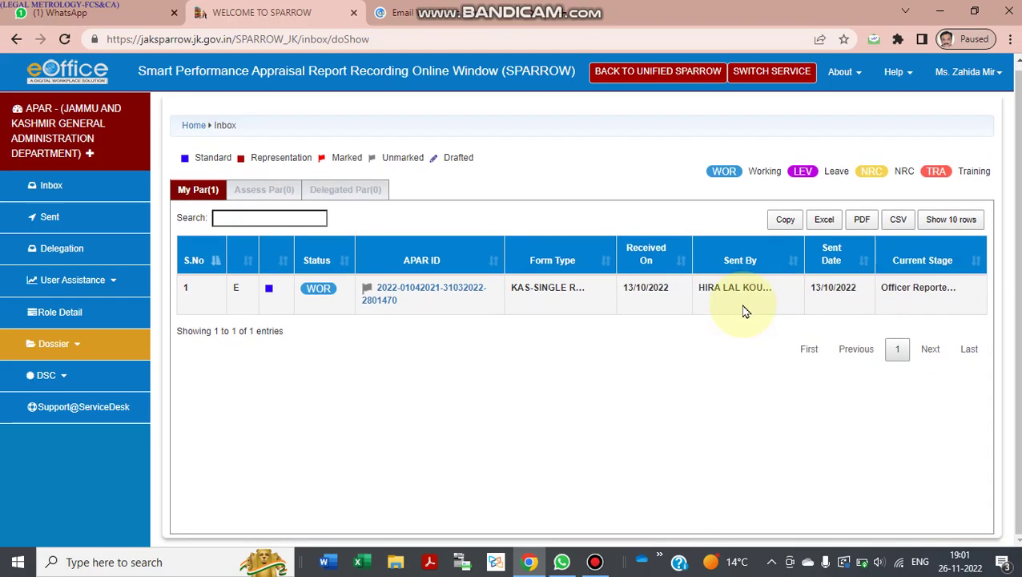